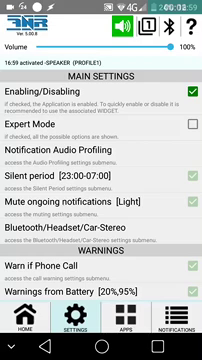
# Show the apps list with Calendar, Gmail, Messaging and Messenger enabled for vocal notification
pyautogui.click(126, 317)
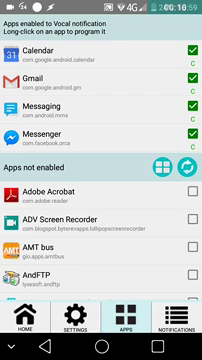
# Select the Messaging entry in the enabled apps list
pyautogui.click(91, 112)
# Show the notifications list, where the Hello and Hello 2 SMS messages arrive
pyautogui.click(176, 317)
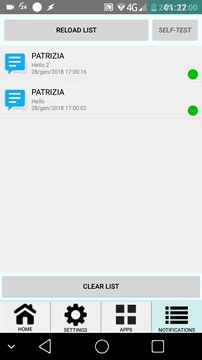
# In Settings, briefly view Silent period, then enable Expert Mode
pyautogui.click(75, 318)
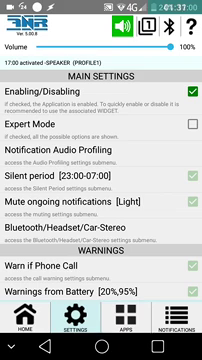
pyautogui.click(45, 175)
pyautogui.click(10, 24)
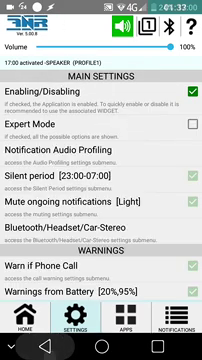
pyautogui.click(192, 124)
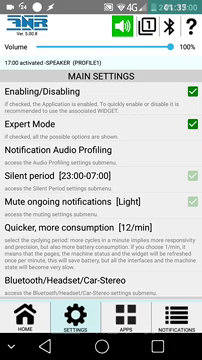
pyautogui.click(176, 318)
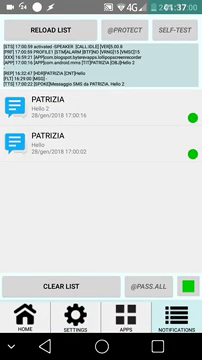
pyautogui.click(147, 286)
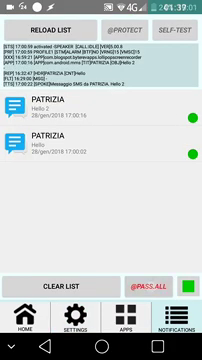